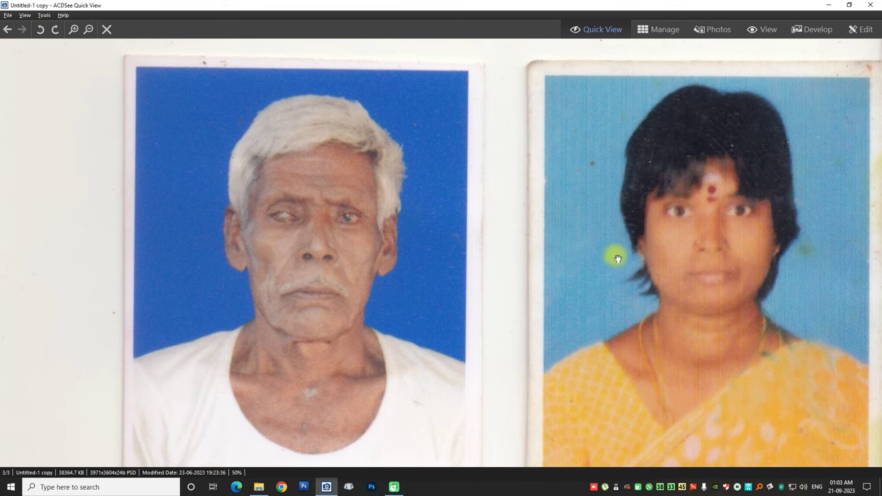
Pan the two-portrait collage in ACDSee Quick View so both portraits shift up.
left_click_drag(602, 252, 556, 230)
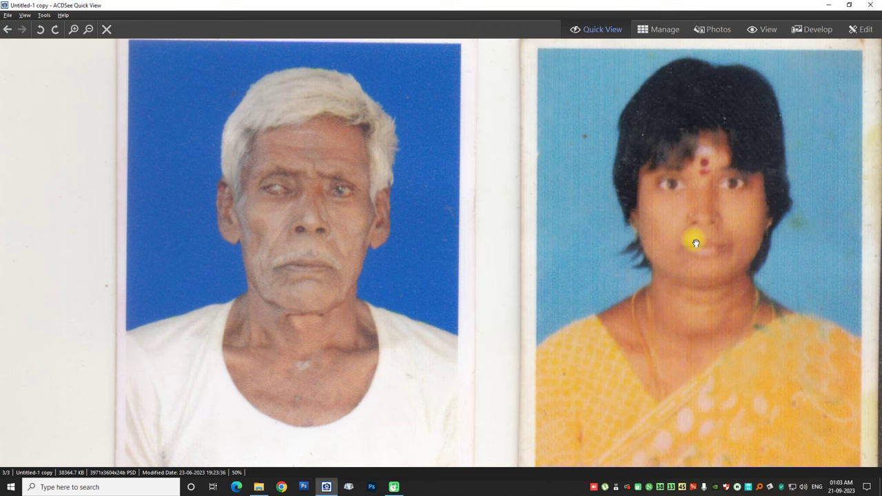
left_click(827, 6)
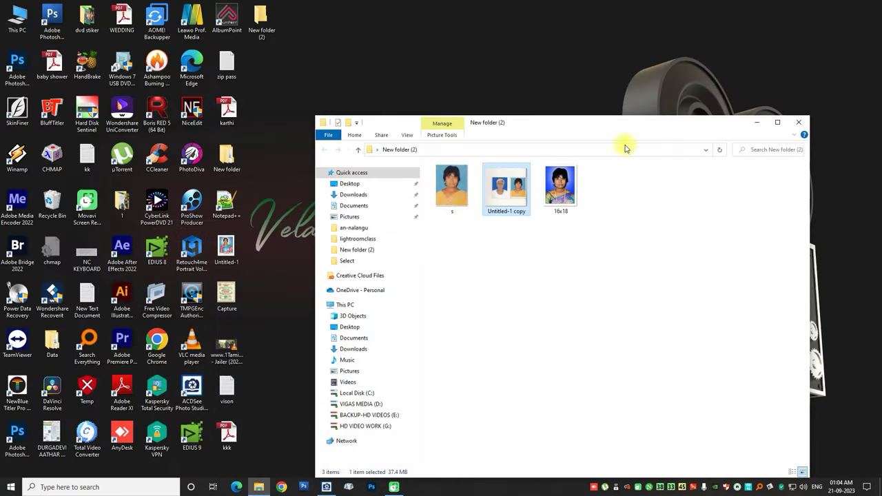
left_click(560, 190)
double_click(560, 189)
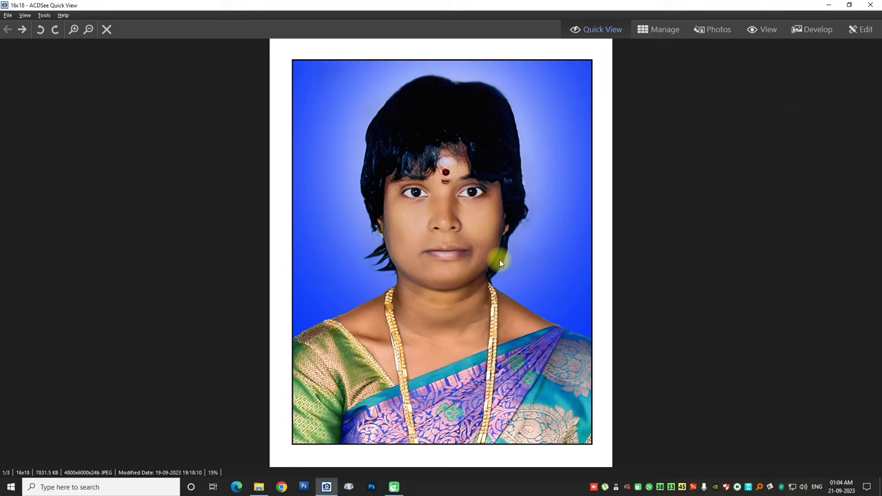
left_click(872, 9)
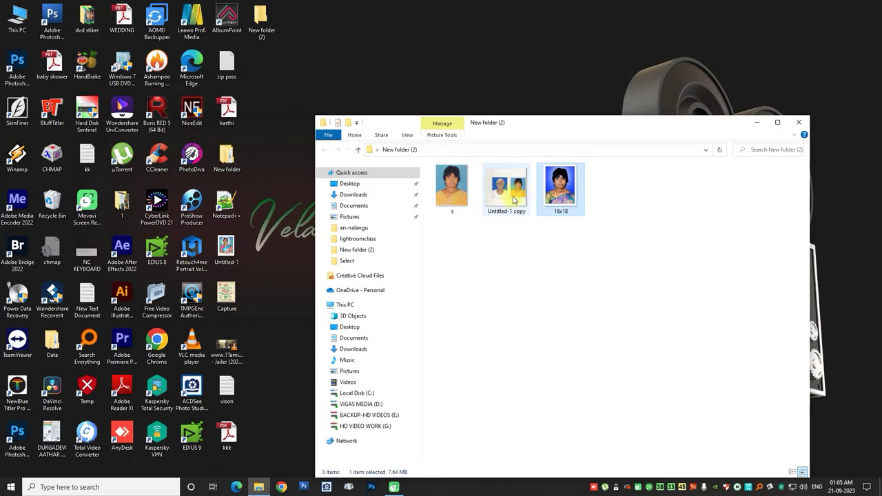
double_click(516, 186)
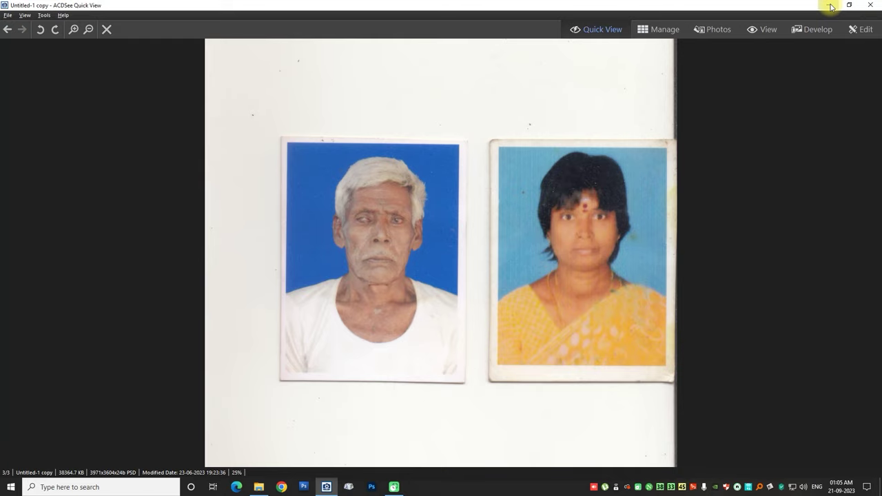
left_click(831, 7)
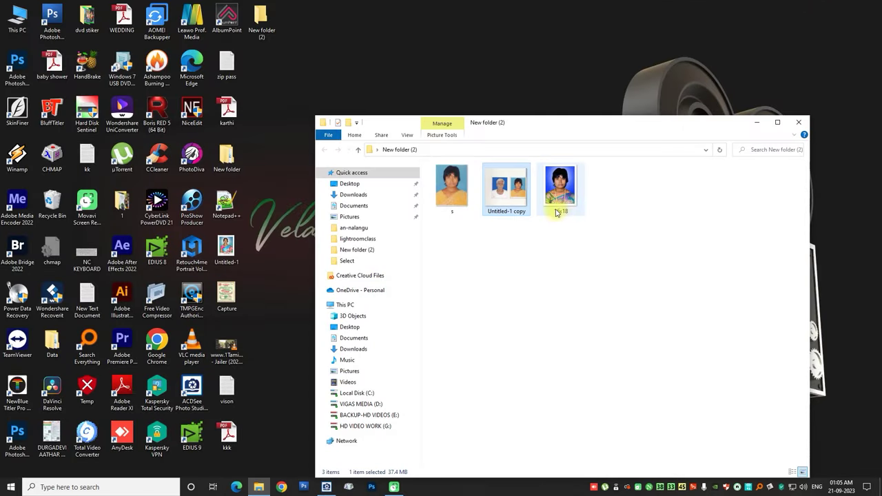
double_click(450, 187)
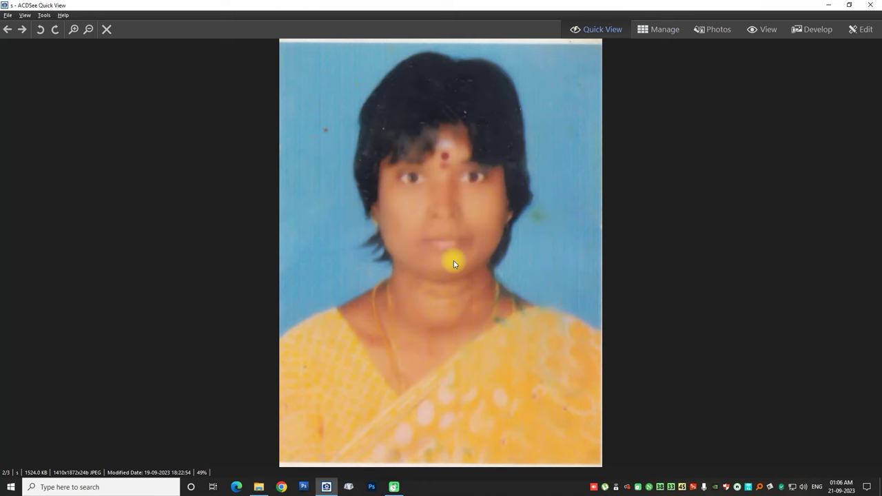
key("Right")
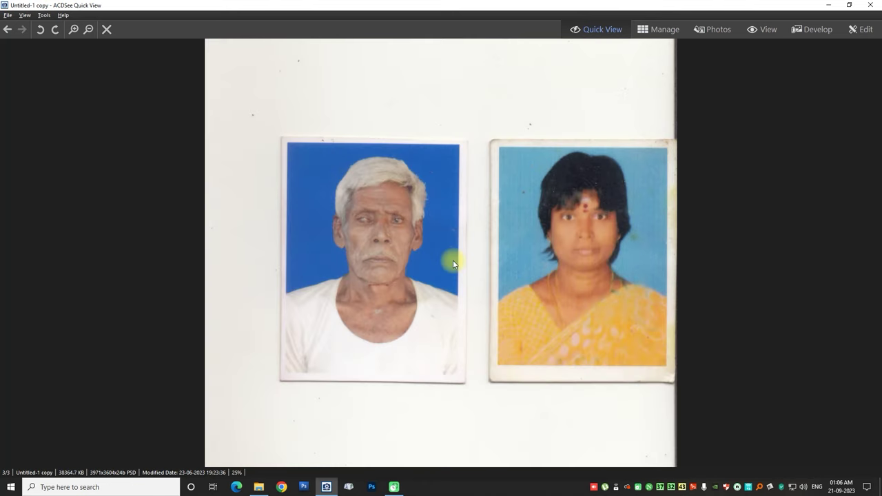
key("Right")
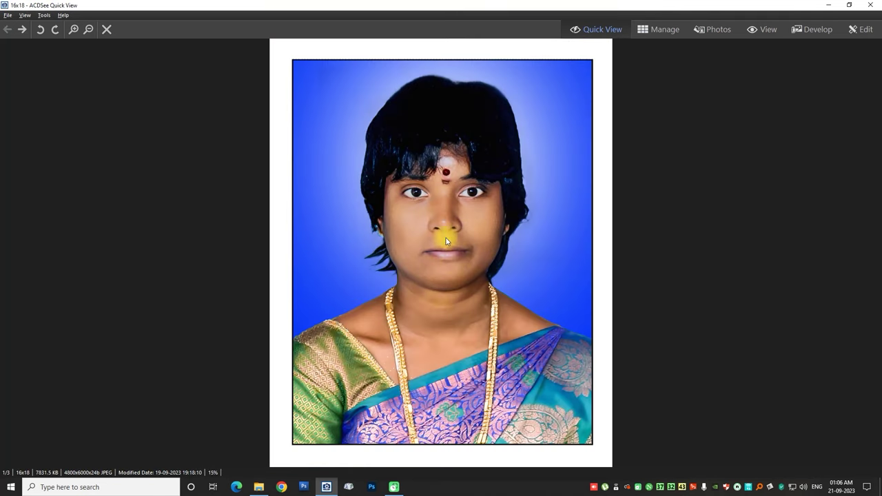
key("Right")
key("Left")
key("Right")
key("Left")
key("Right")
key("Left")
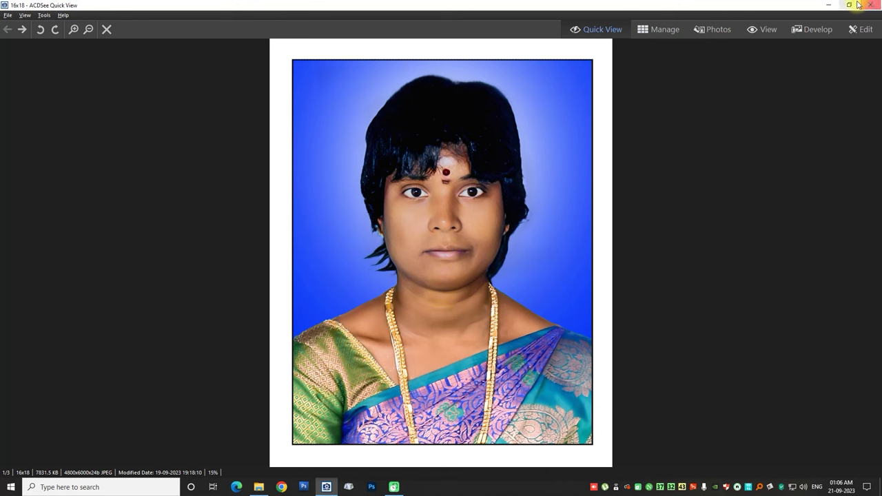
left_click(828, 5)
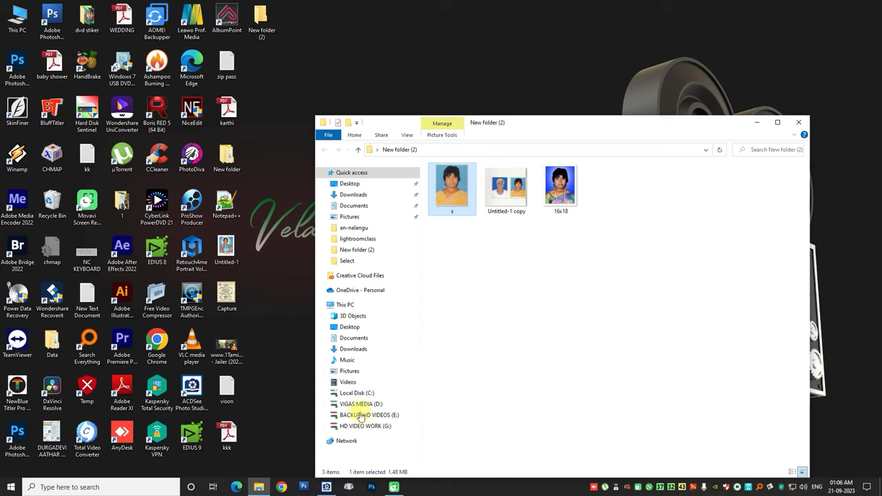
Launch Google Chrome with the first profile and go to the Google homepage.
left_click(283, 487)
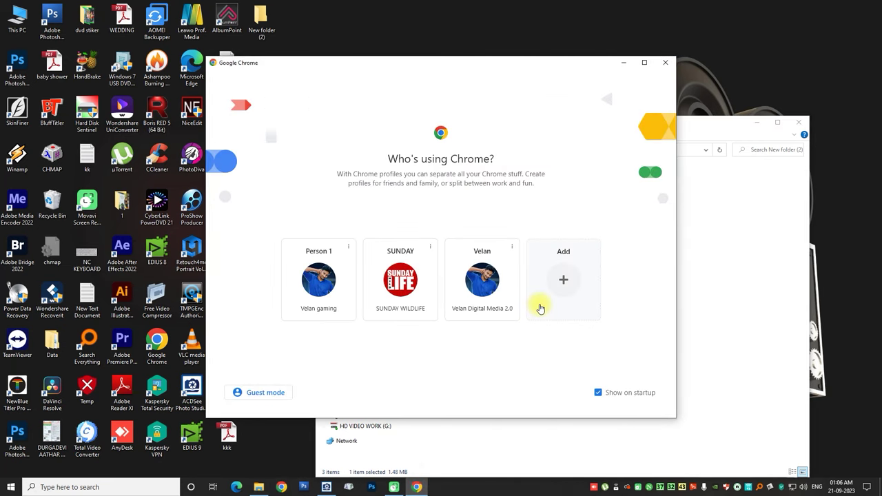
left_click(320, 286)
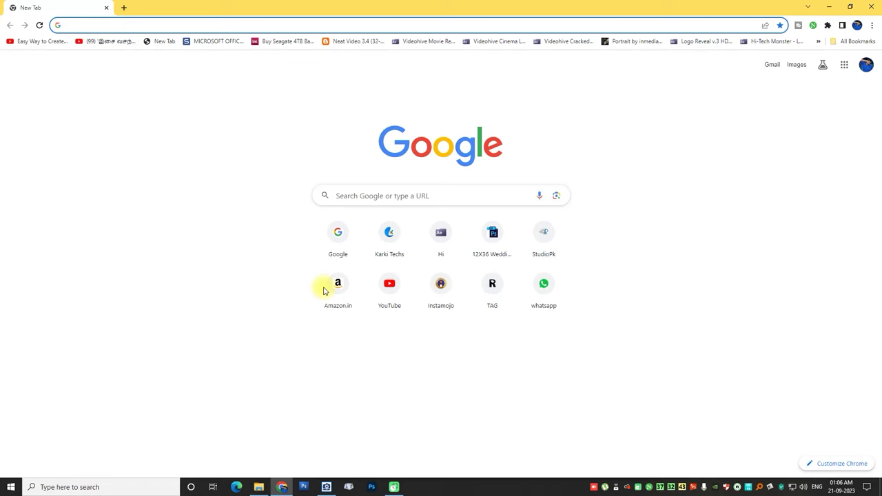
left_click(343, 233)
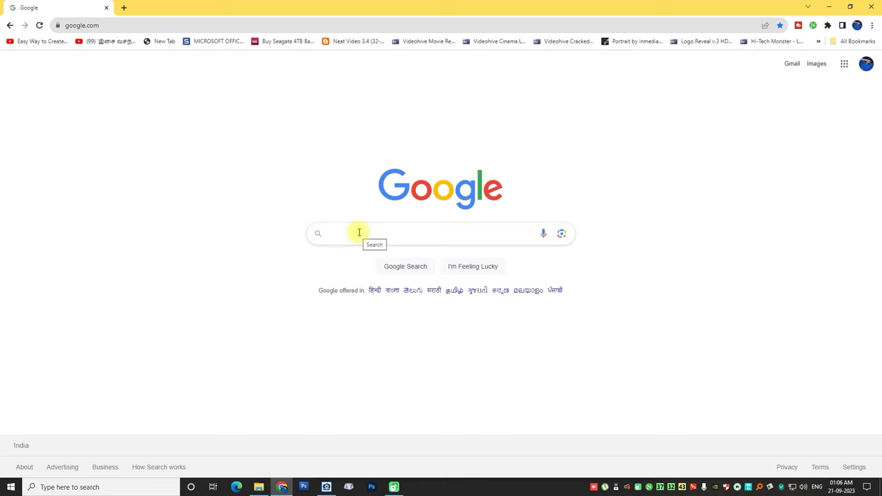
Search Google for 'cutout pro' and open the Cutout.Pro homepage from the results.
left_click(358, 232)
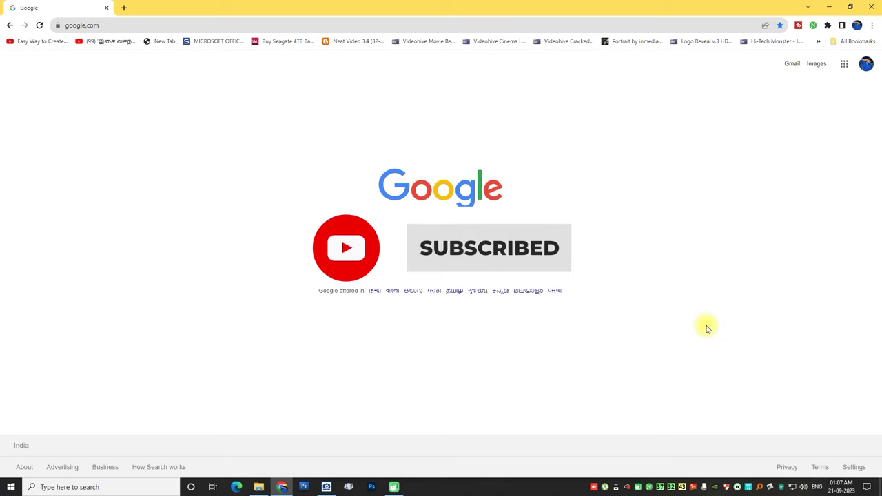
type("cu")
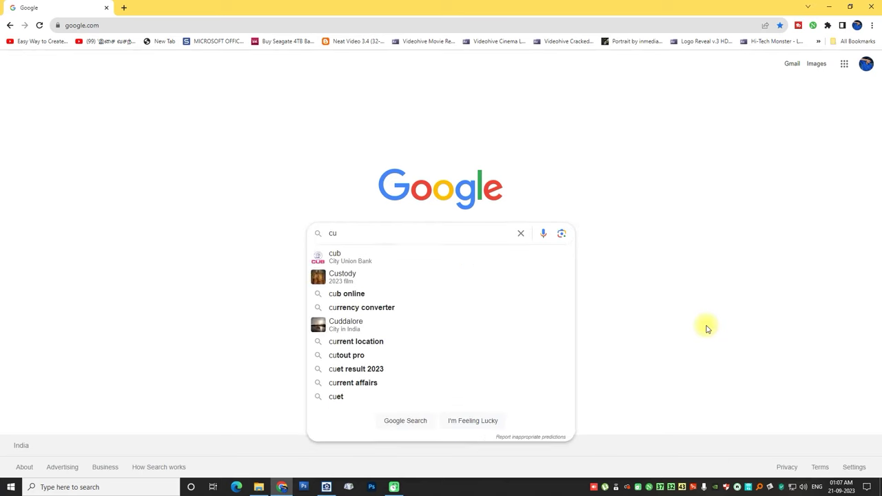
type("t")
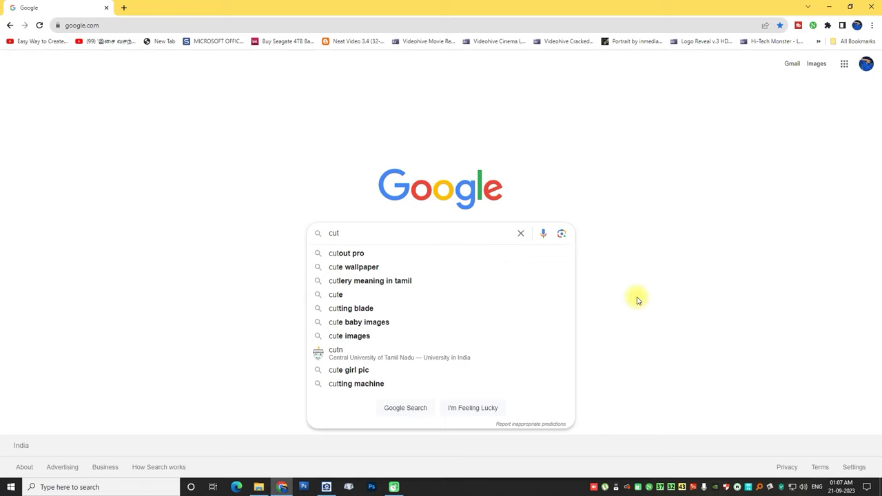
left_click(353, 255)
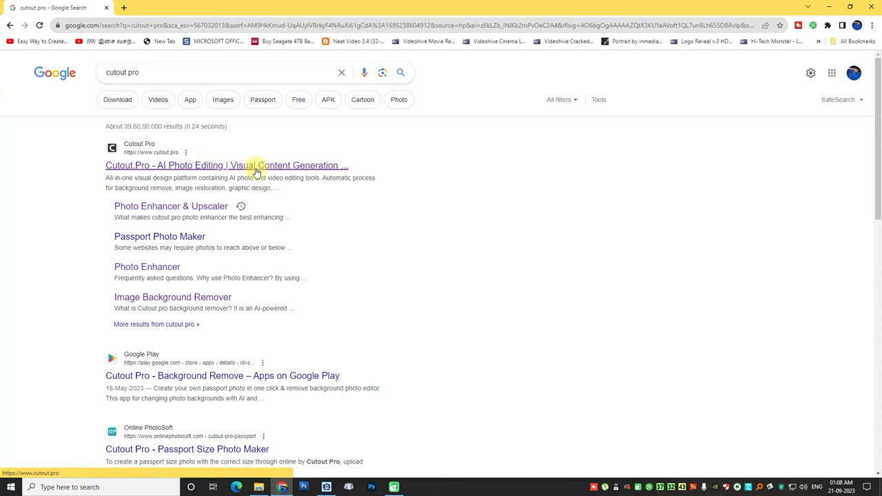
left_click(255, 170)
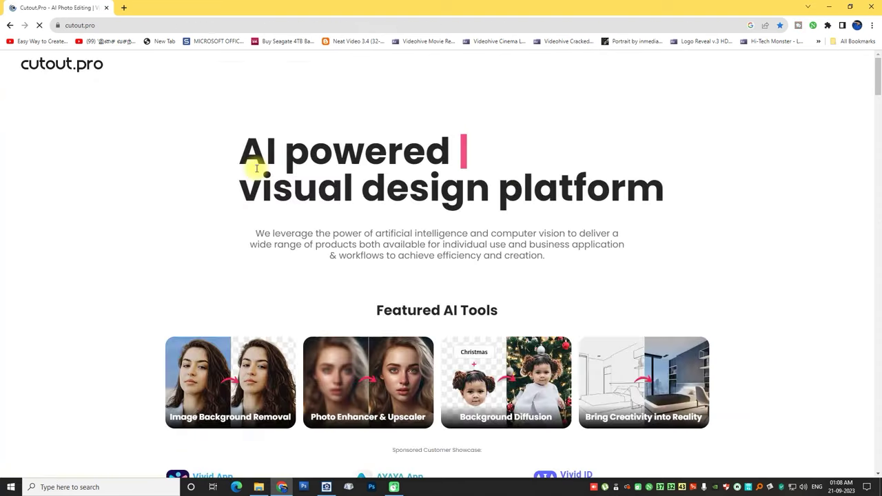
Scroll to Featured AI Tools and open the Photo Enhancer & Upscaler tool.
scroll(392, 182, "down", 2)
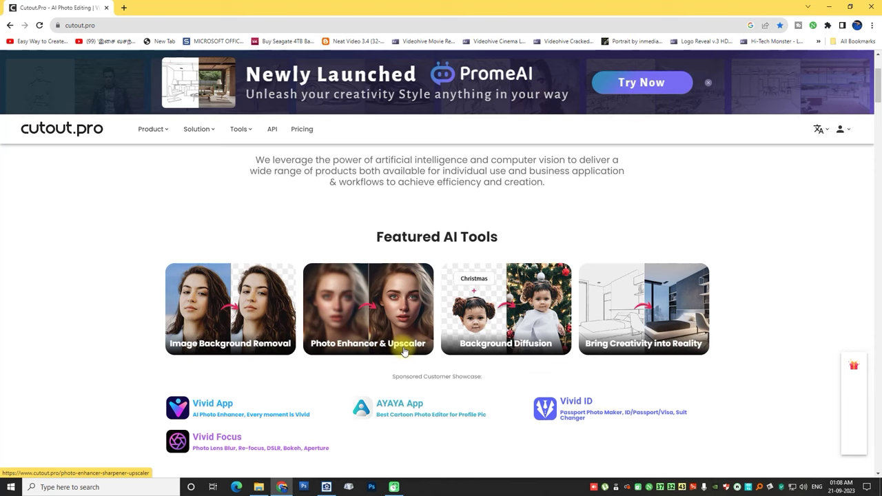
left_click(370, 333)
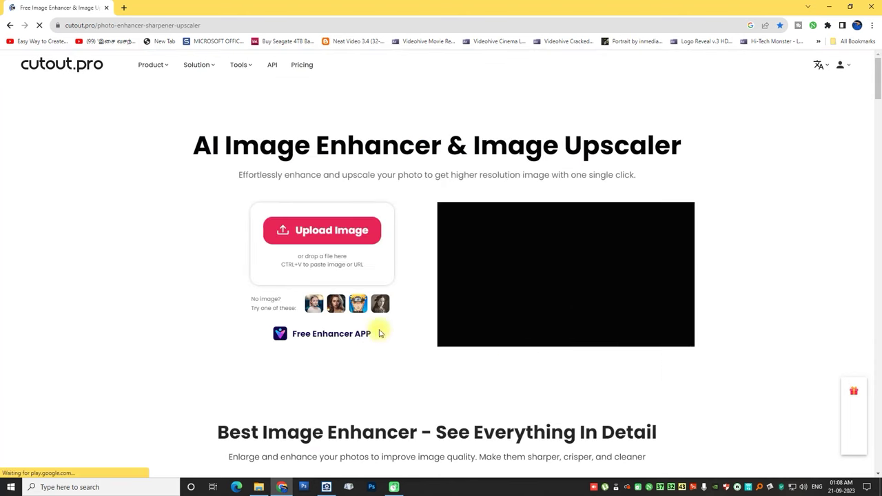
Upload the blurry photo 's' from Desktop > New folder (2) to the Photo Enhancer.
left_click(344, 239)
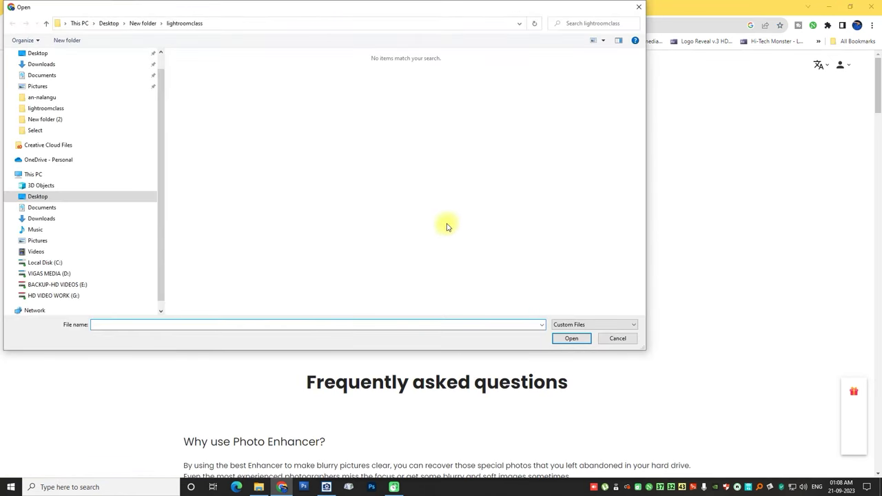
left_click(42, 196)
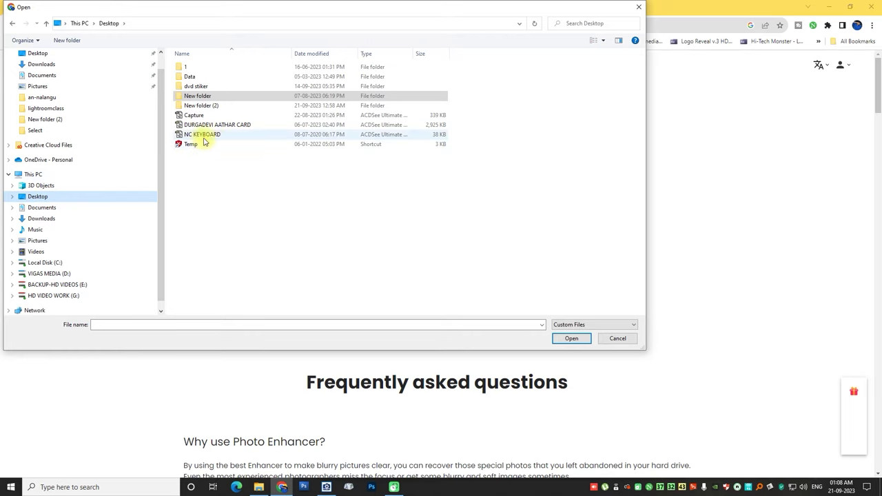
double_click(219, 107)
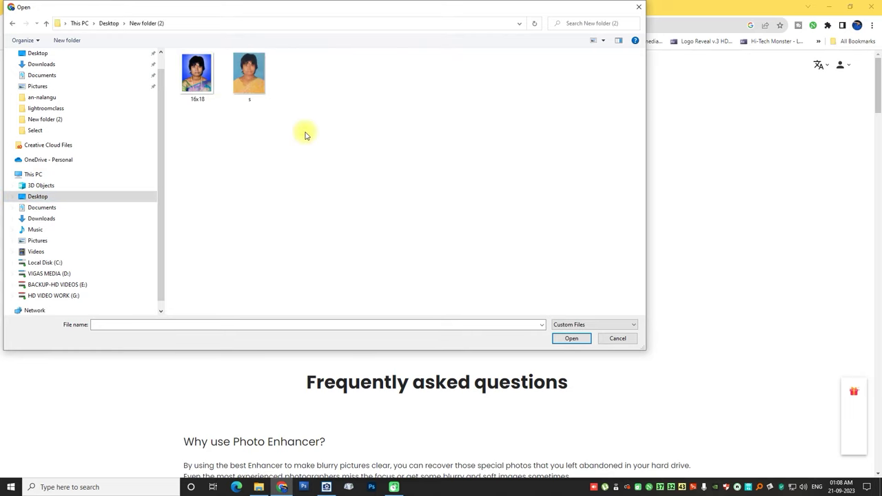
left_click(248, 77)
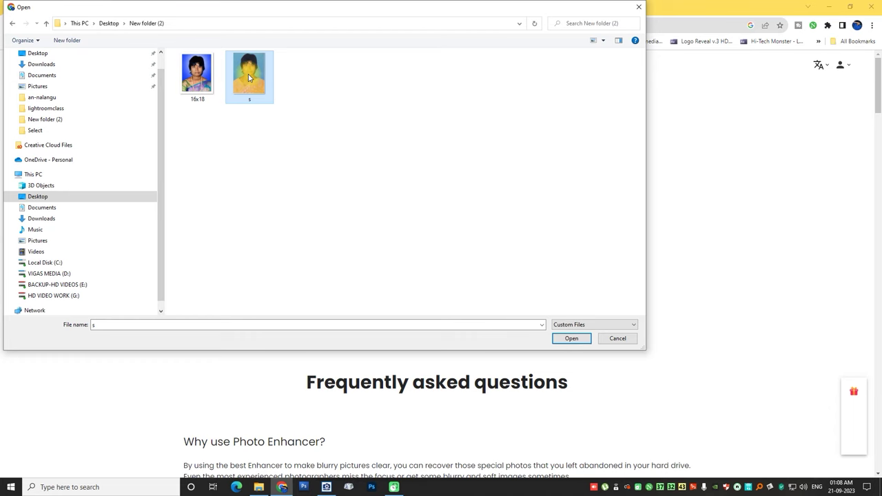
right_click(249, 77)
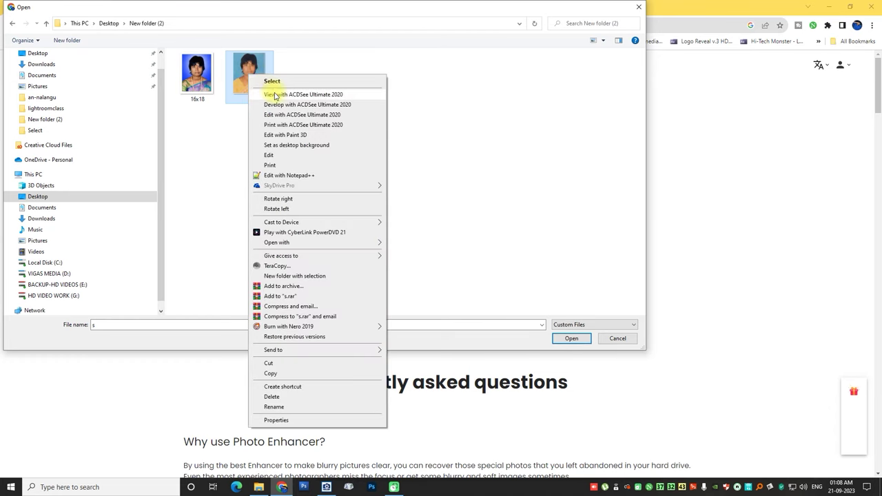
left_click(268, 95)
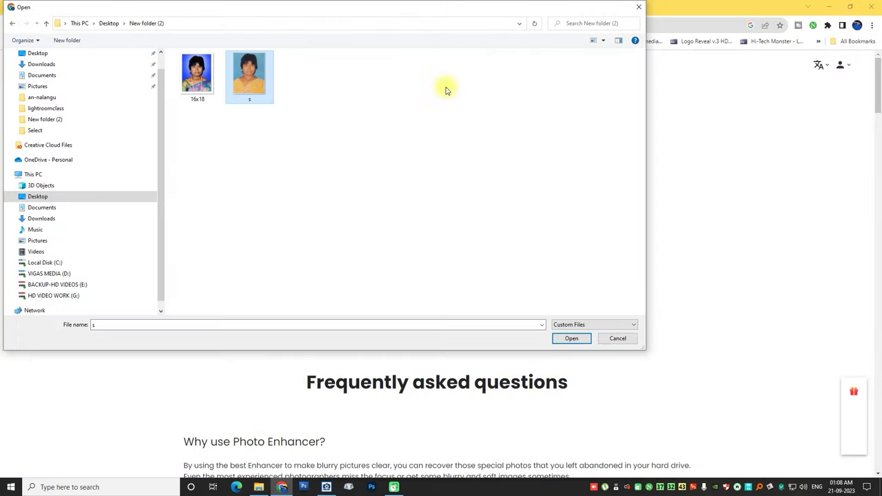
left_click(869, 5)
left_click(572, 338)
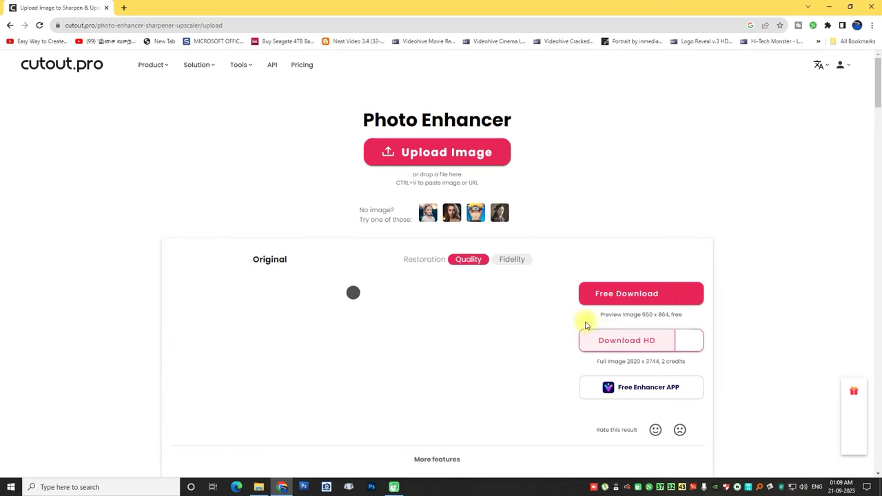
Compare the Quality and Fidelity results back and forth, ending on Fidelity.
scroll(542, 303, "down", 2)
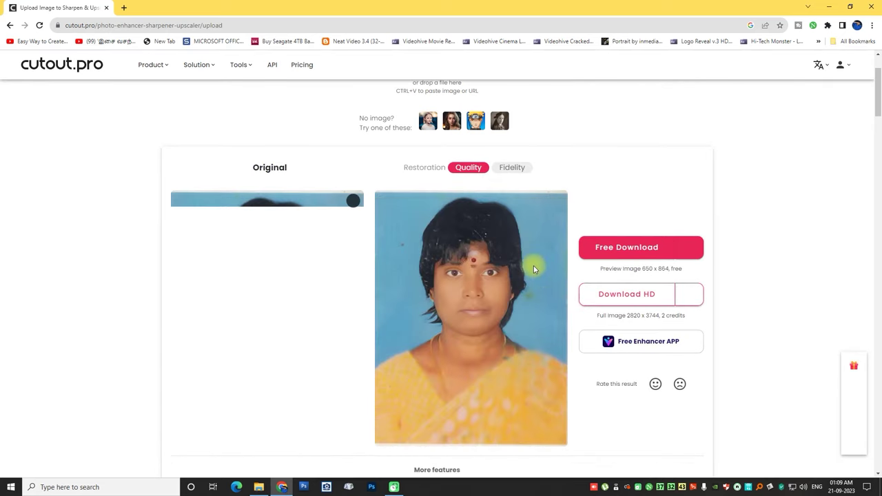
scroll(534, 268, "down", 1)
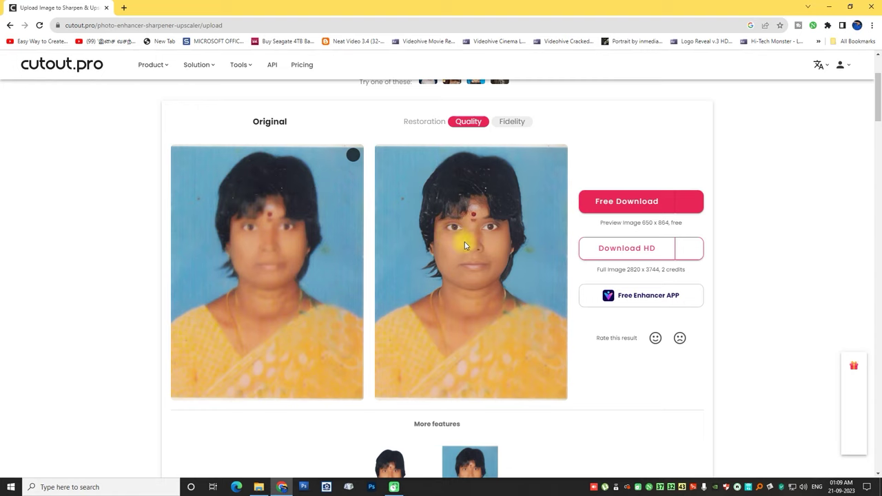
left_click(512, 121)
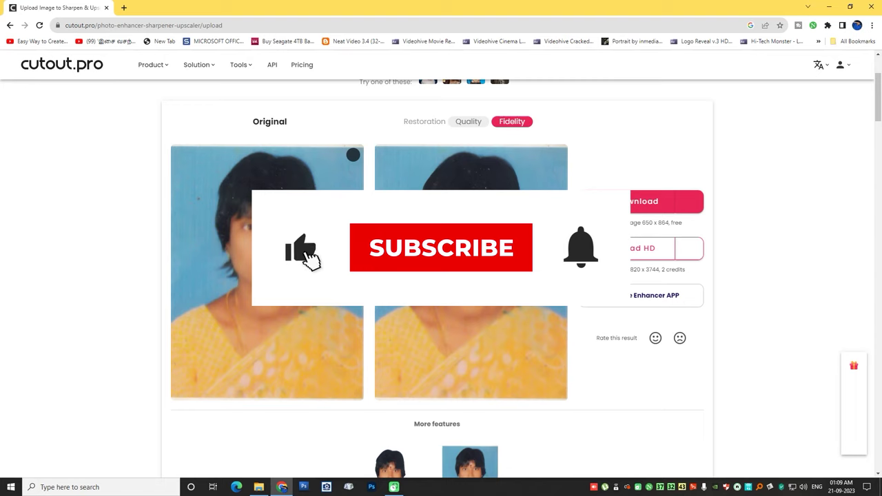
left_click(470, 122)
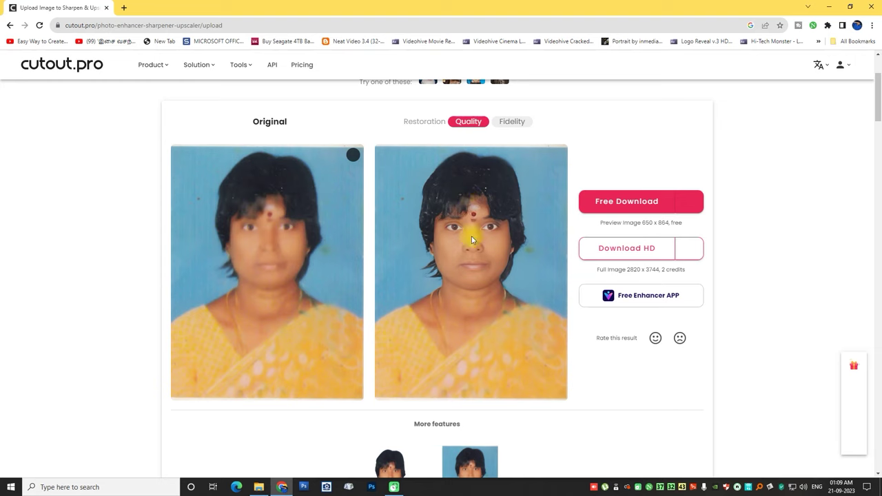
left_click(514, 124)
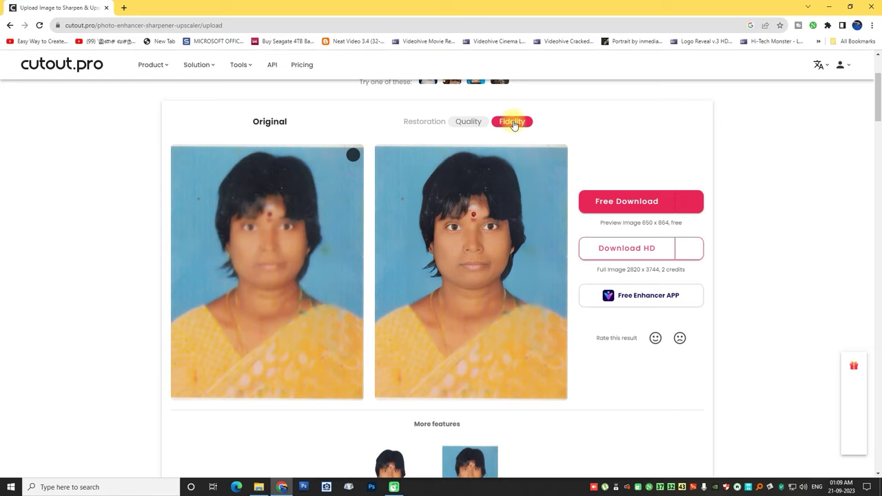
left_click(466, 121)
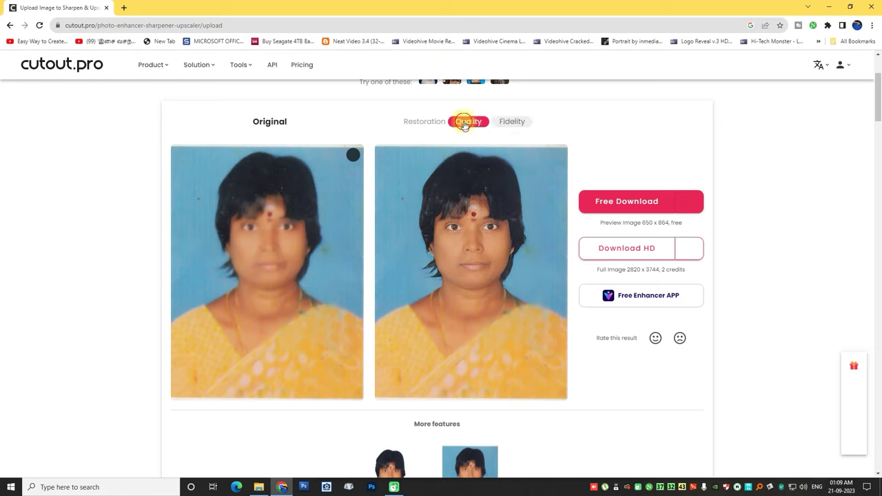
left_click(516, 129)
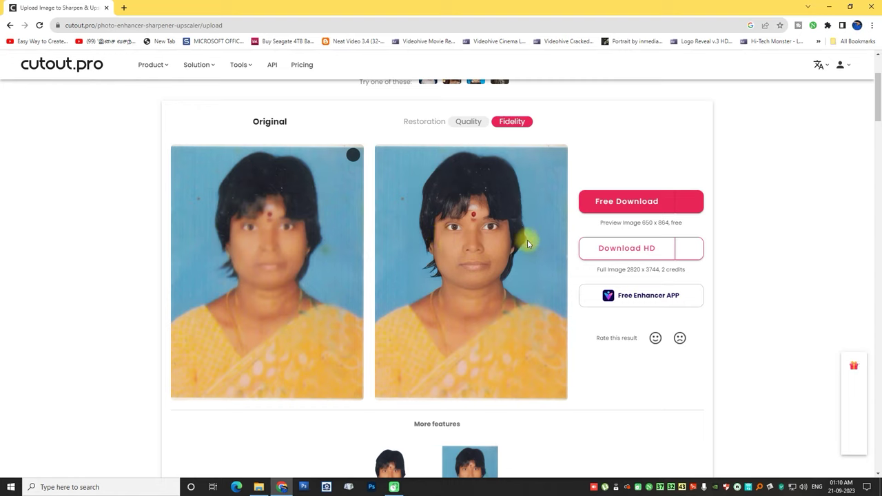
Recheck Quality against Fidelity, keep Fidelity, and note the 2-credit HD cost.
left_click(468, 126)
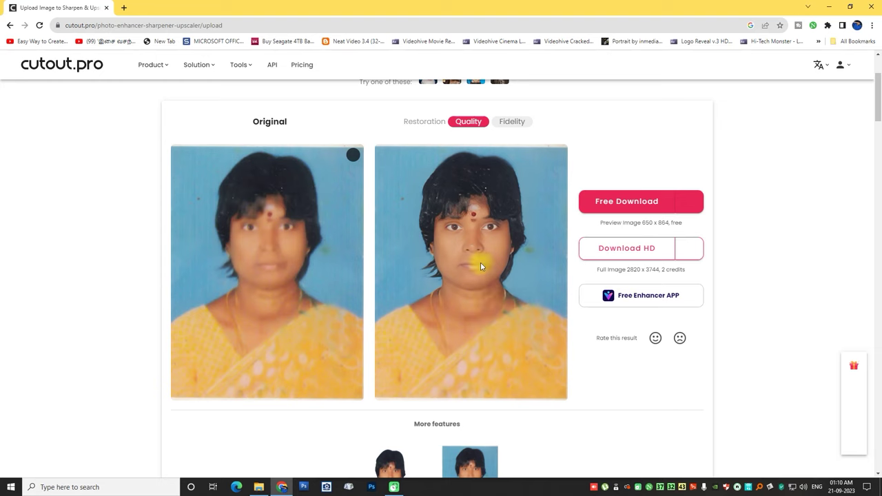
left_click(516, 125)
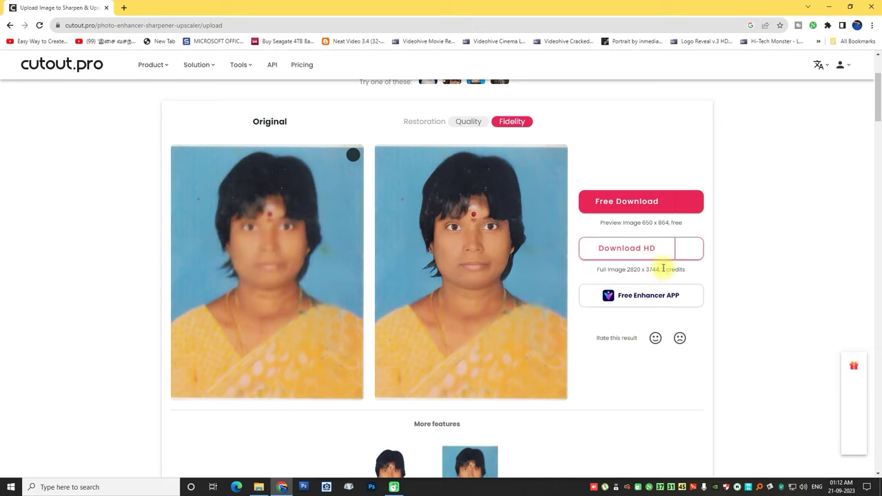
left_click_drag(663, 268, 689, 273)
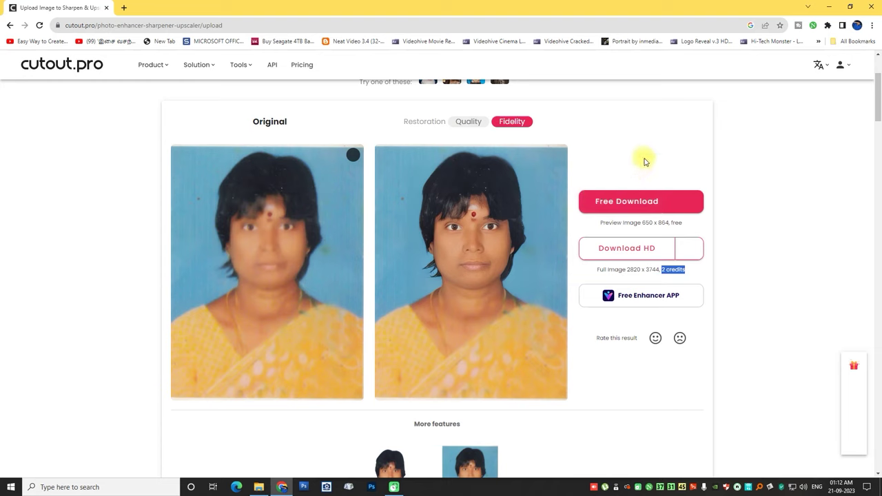
Download the free 650 x 864 preview as s.png and open it.
left_click(630, 204)
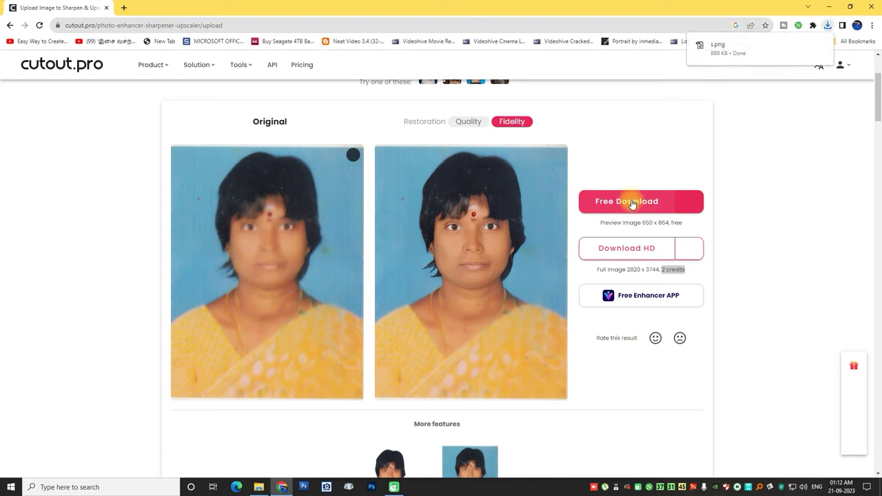
mouse_move(717, 48)
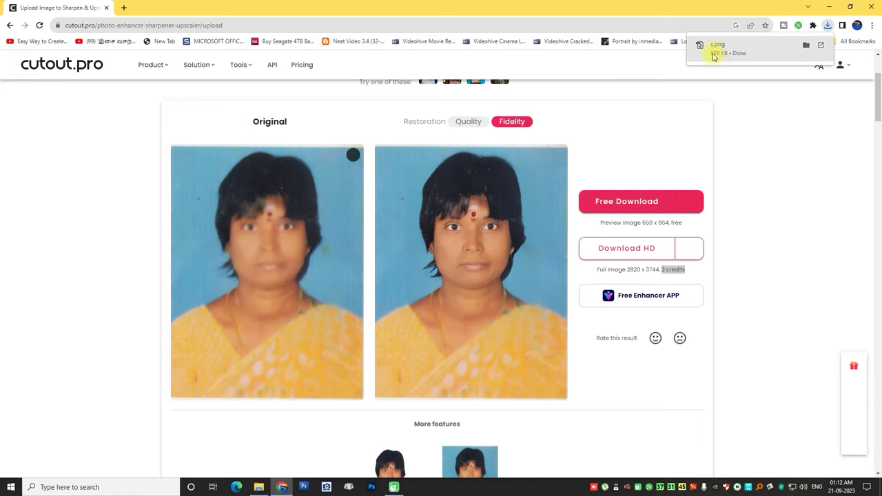
mouse_move(714, 57)
left_mouse_down()
mouse_move(762, 75)
mouse_move(758, 43)
left_mouse_up()
left_click(770, 46)
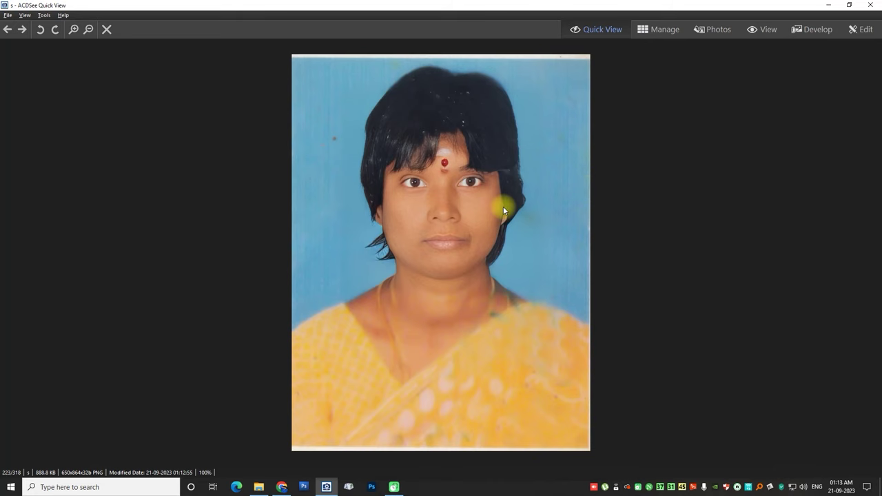
Inspect the enhanced s.png in ACDSee Quick View, then switch to Photoshop.
scroll(503, 206, "up", 1)
scroll(503, 206, "down", 1)
left_click(373, 487)
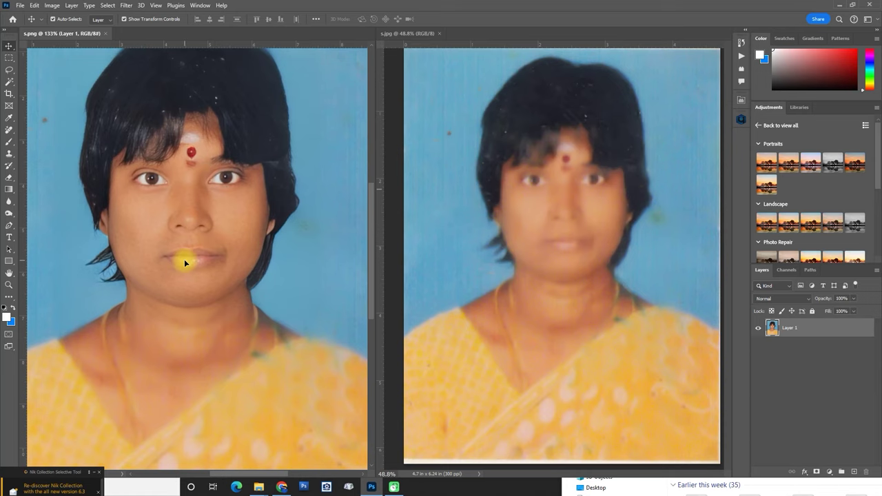
Fit both photos to view, close s.jpg, and open Camera Raw Filter on s.png.
key("ctrl+0")
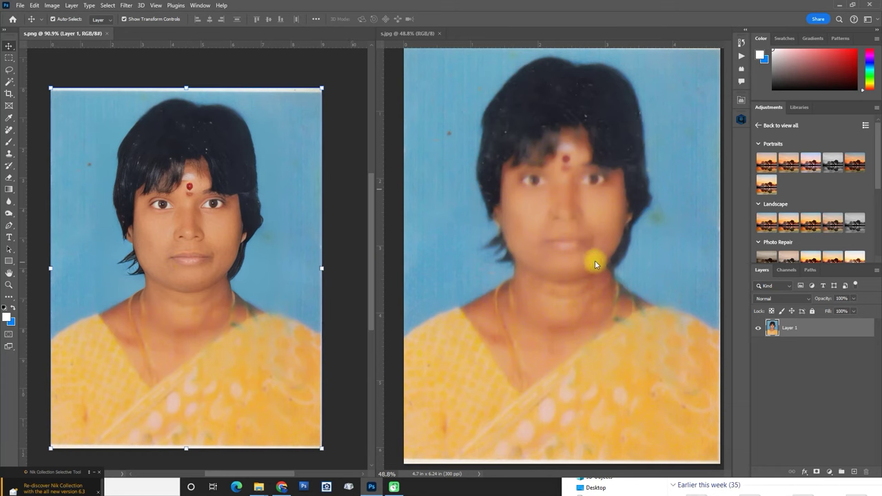
left_click(596, 264)
key("ctrl+0")
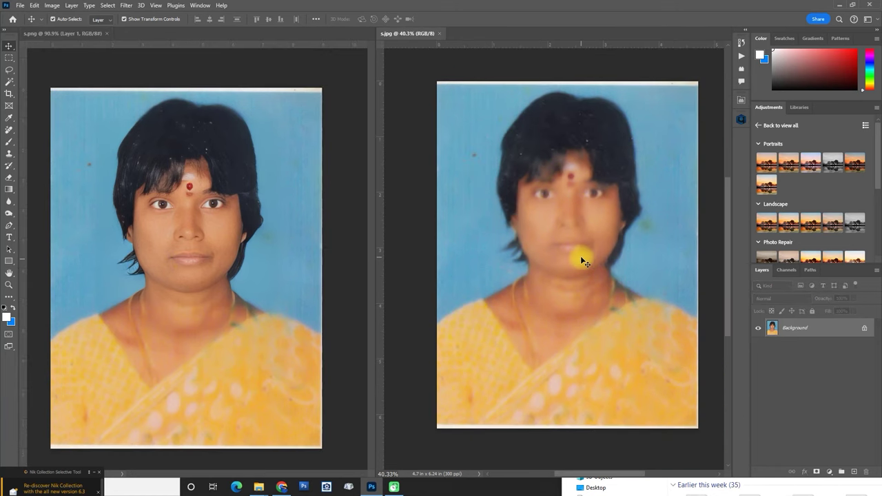
left_click(245, 250)
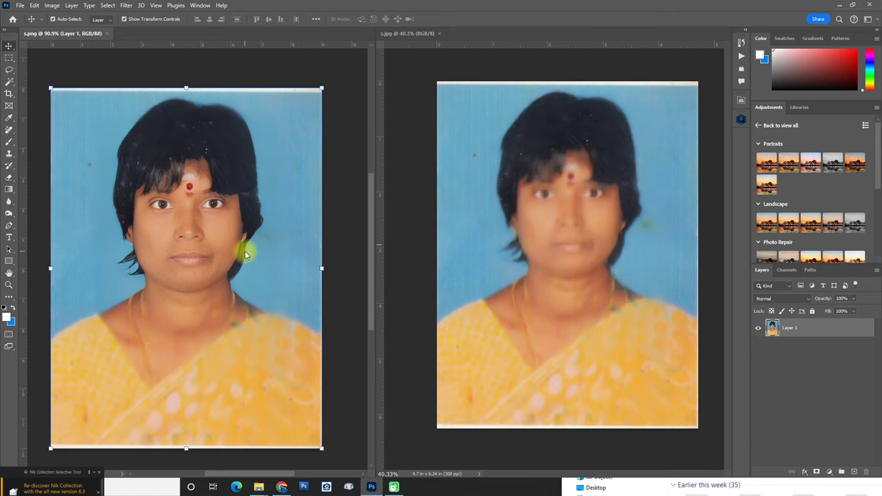
left_click(436, 33)
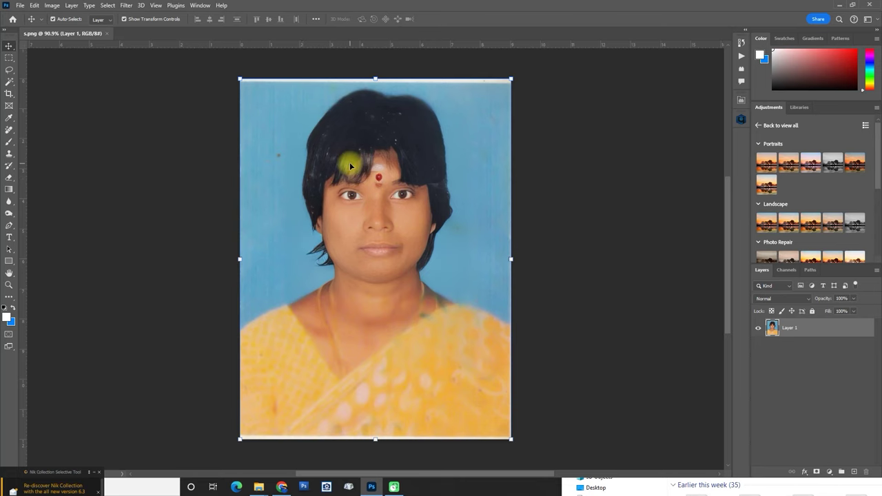
key("shift+ctrl+a")
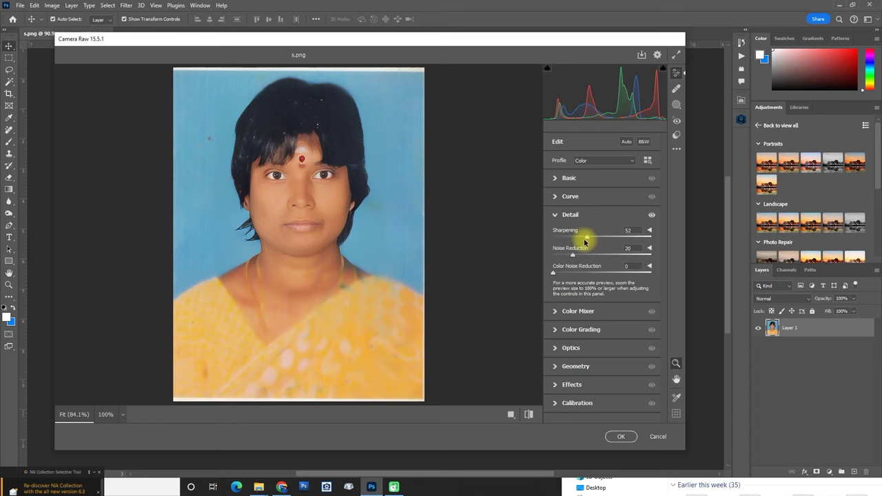
Set Sharpening 35, Contrast +19, Shadows -47, Clarity +36, and slightly raise Exposure.
left_click_drag(585, 238, 576, 238)
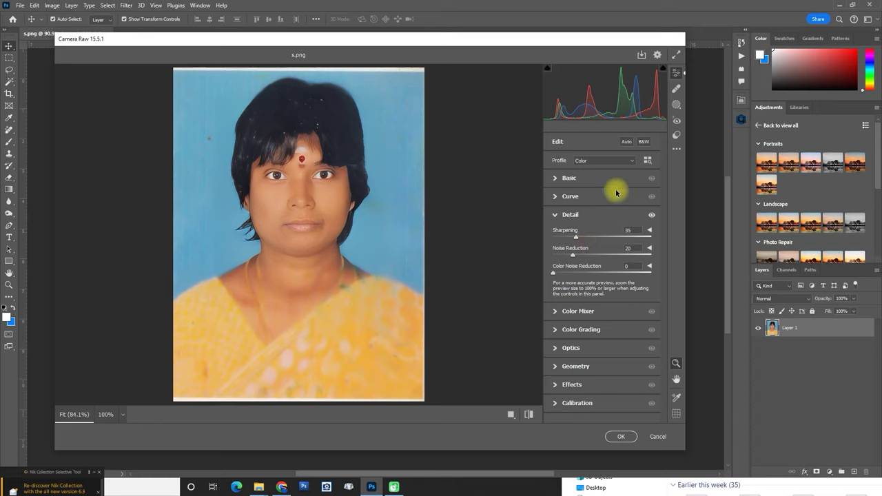
left_click(556, 179)
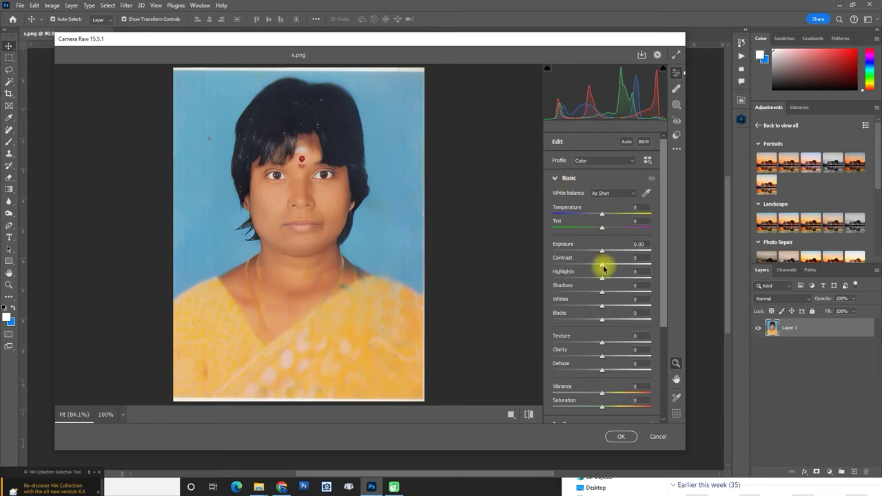
left_click_drag(602, 266, 613, 267)
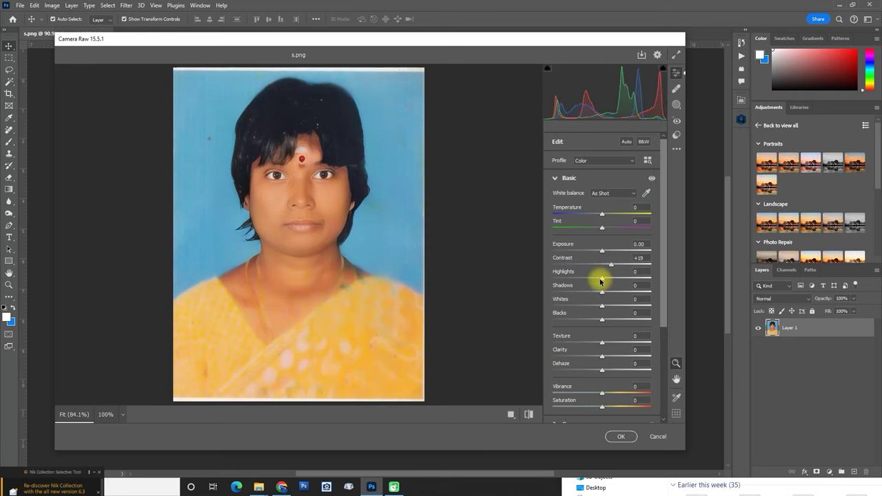
left_click_drag(602, 291, 579, 292)
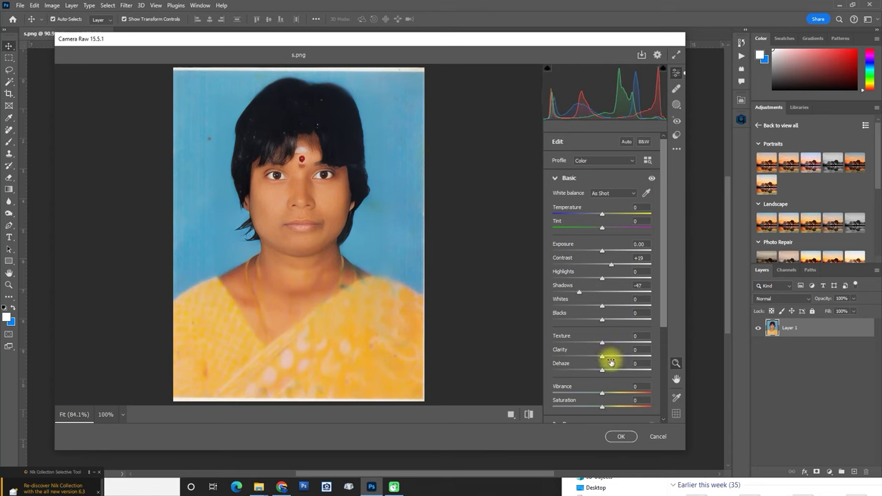
mouse_move(602, 356)
left_mouse_down()
mouse_move(621, 358)
mouse_move(603, 371)
left_mouse_up()
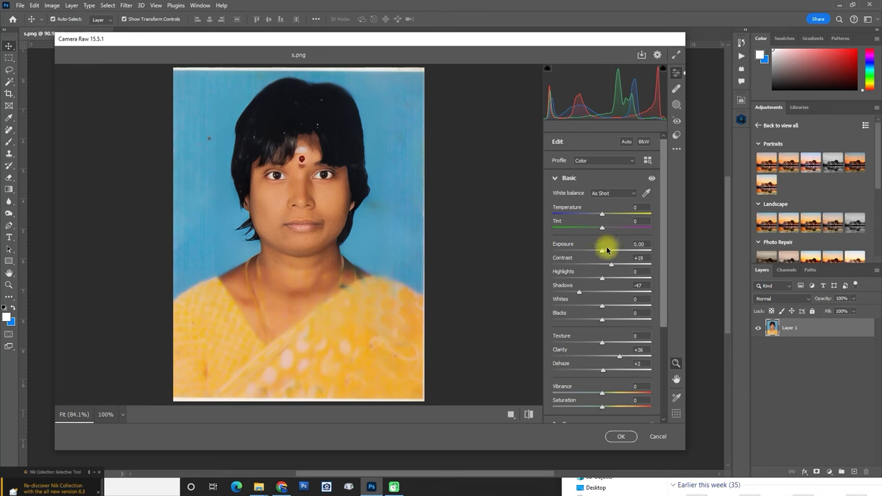
left_click_drag(601, 250, 602, 253)
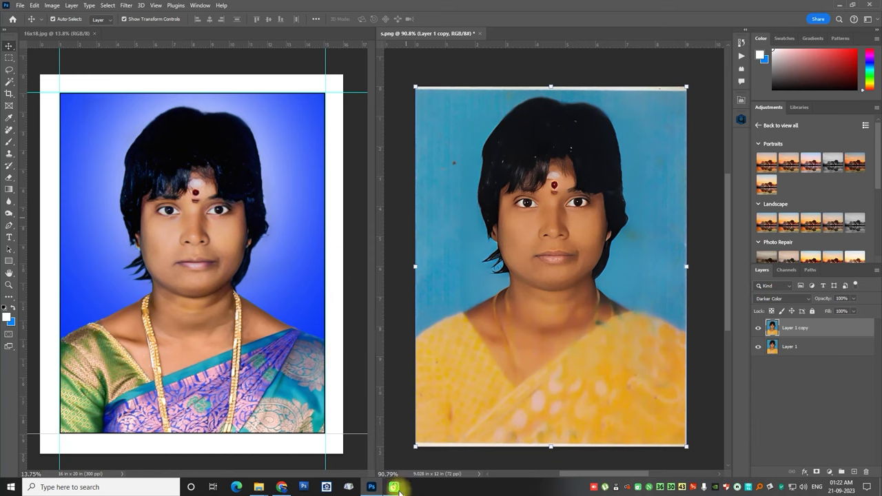
left_click(282, 487)
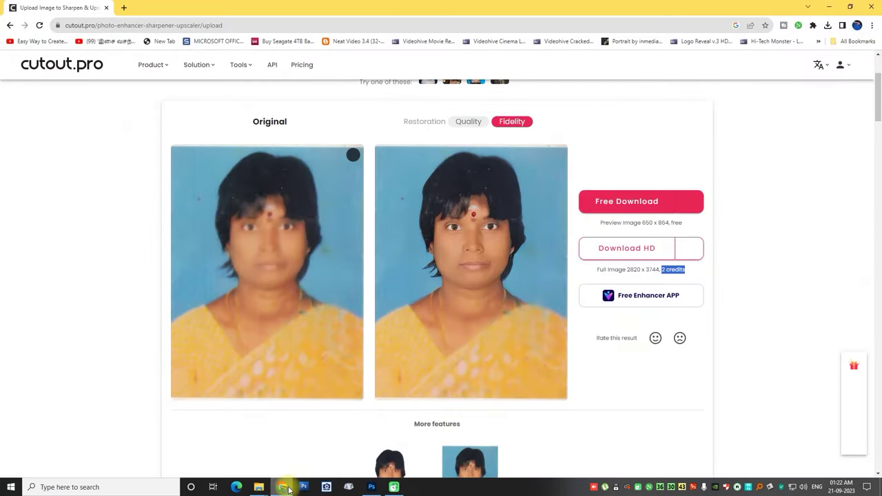